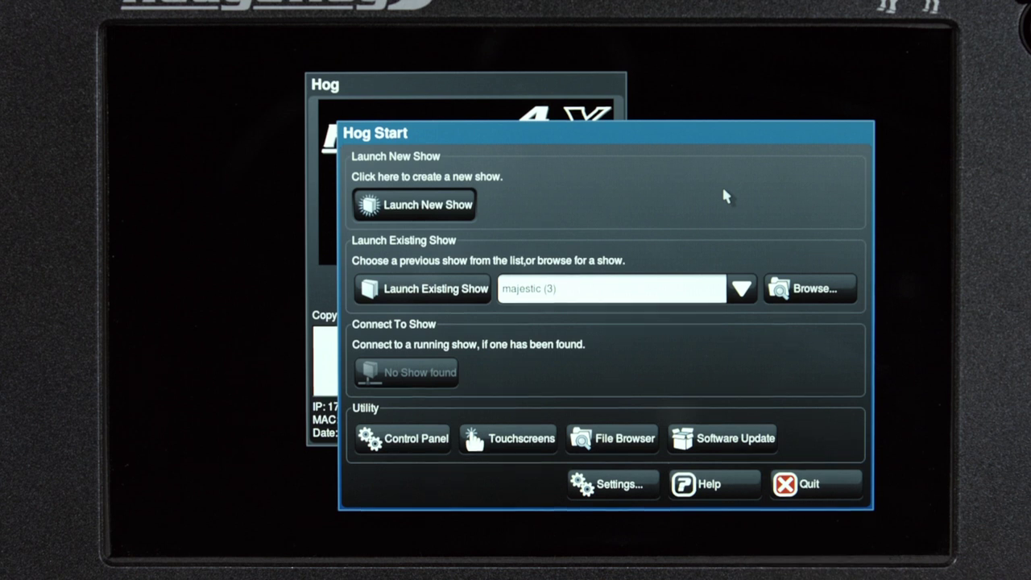
# Step: Launch a new show and enter a file name beginning with "majest" for it
pyautogui.click(445, 207)
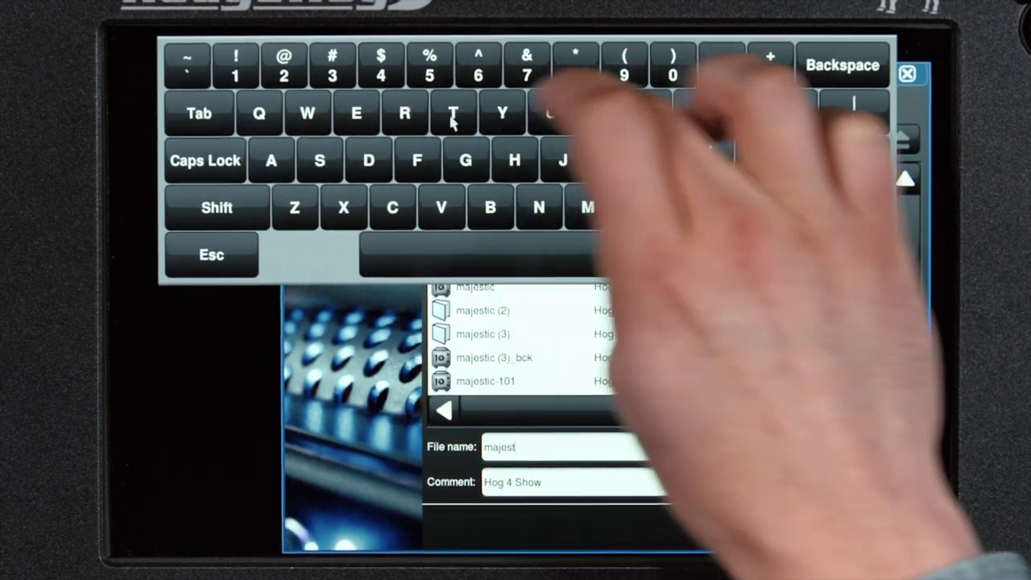
pyautogui.write('show')
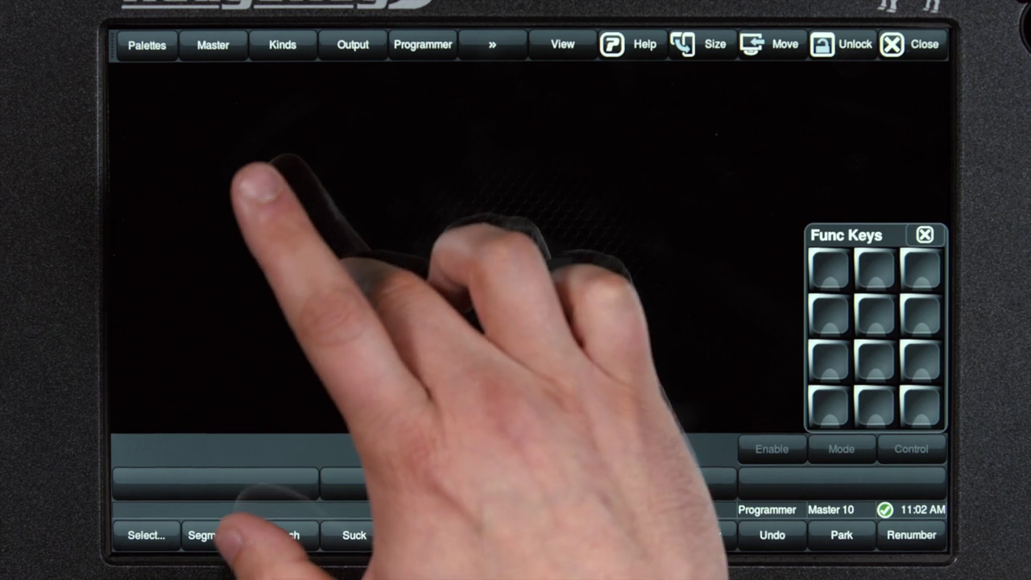
# Step: Open the Beam directory and cycle its window through the available sizes and positions before closing it
pyautogui.click(241, 188)
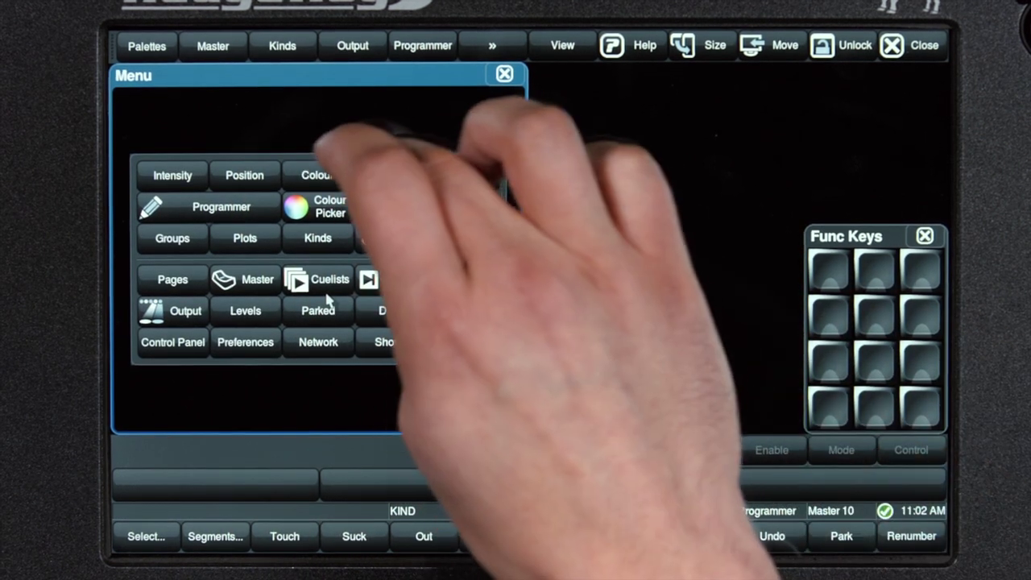
pyautogui.click(384, 176)
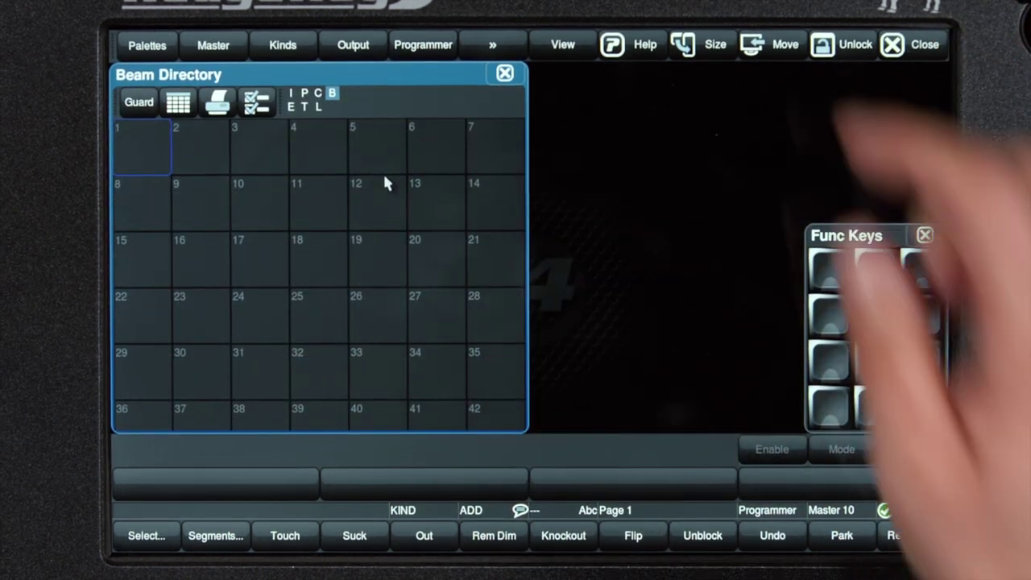
pyautogui.click(699, 44)
pyautogui.click(699, 44)
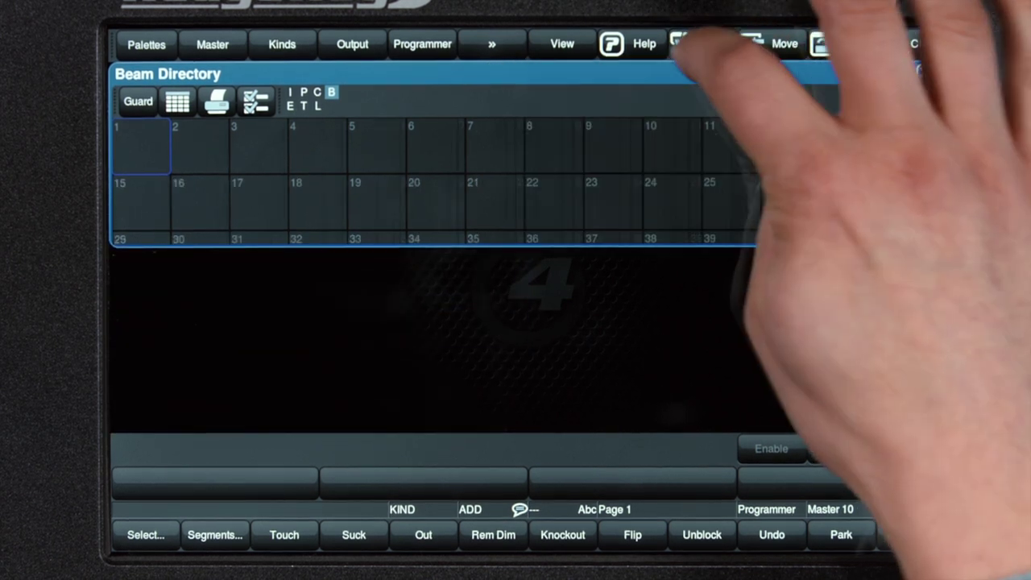
pyautogui.click(699, 44)
pyautogui.click(699, 44)
pyautogui.click(699, 45)
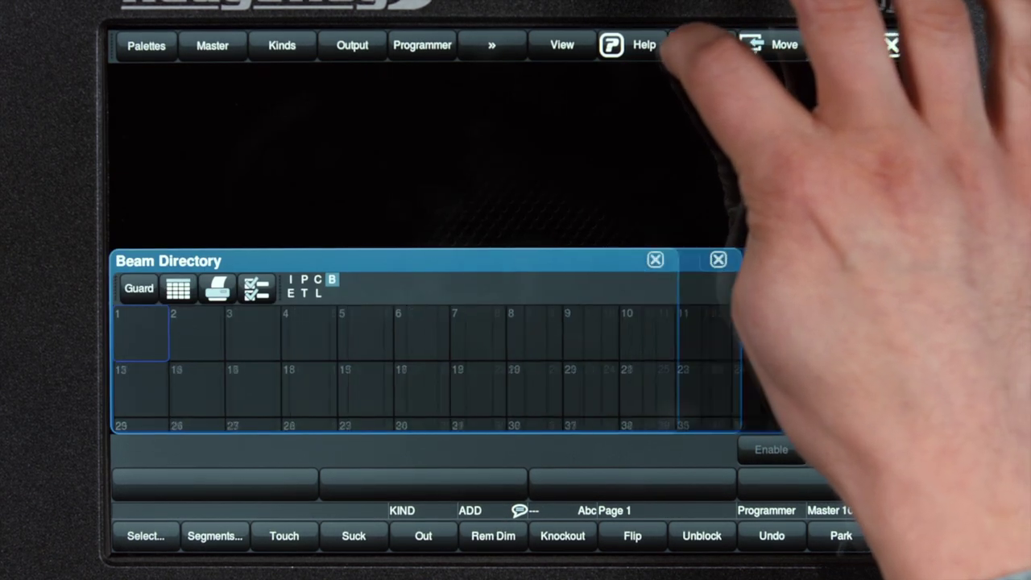
pyautogui.click(685, 50)
pyautogui.click(913, 53)
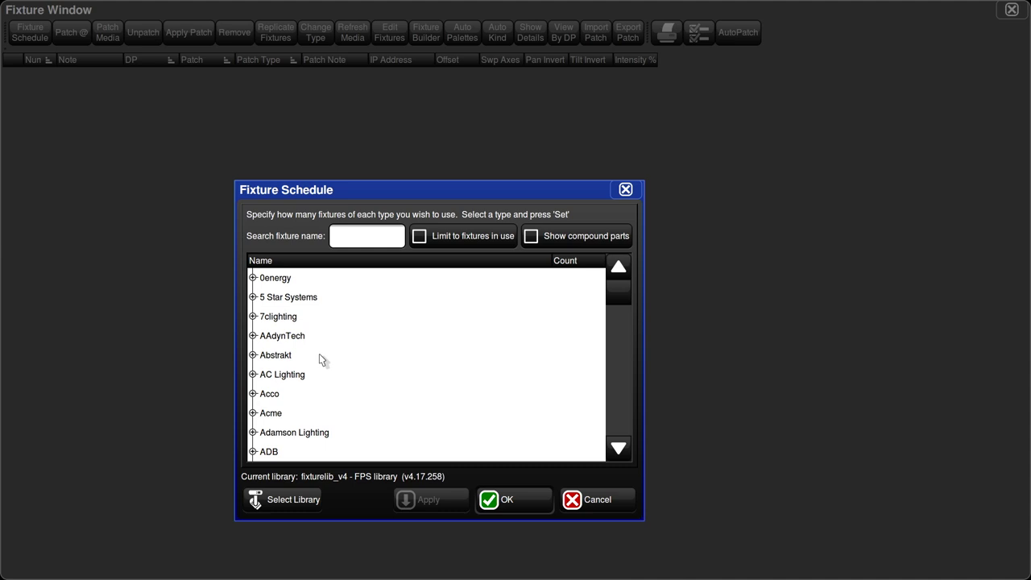
# Step: Find the SolaWash 19 standard in the fixture library and schedule 16 of them
pyautogui.scroll(-5, 380, 395)
pyautogui.scroll(-10, 383, 394)
pyautogui.scroll(-10, 398, 369)
pyautogui.click(343, 341)
pyautogui.scroll(-5, 372, 365)
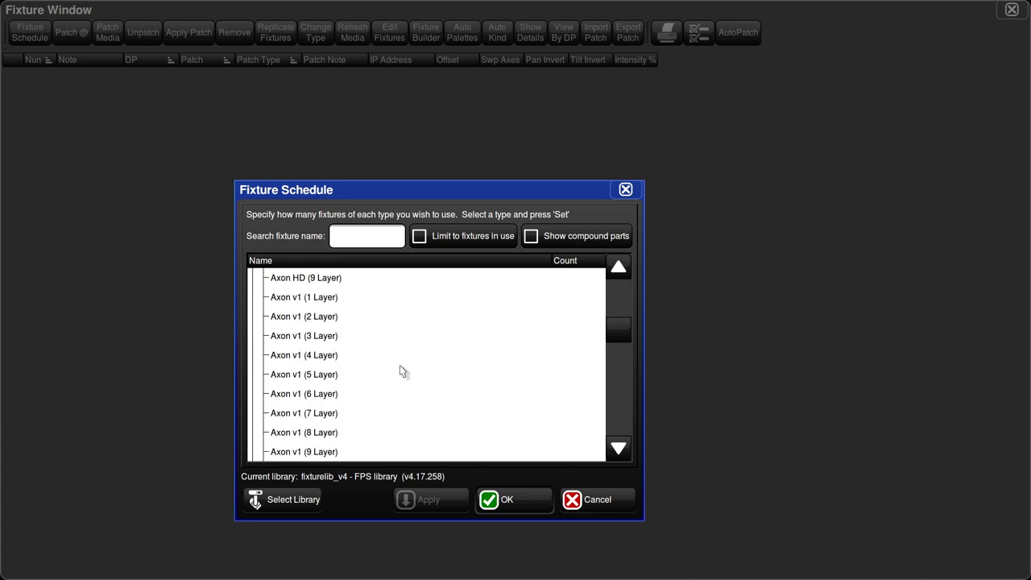
pyautogui.scroll(-10, 399, 366)
pyautogui.scroll(-10, 403, 358)
pyautogui.click(414, 420)
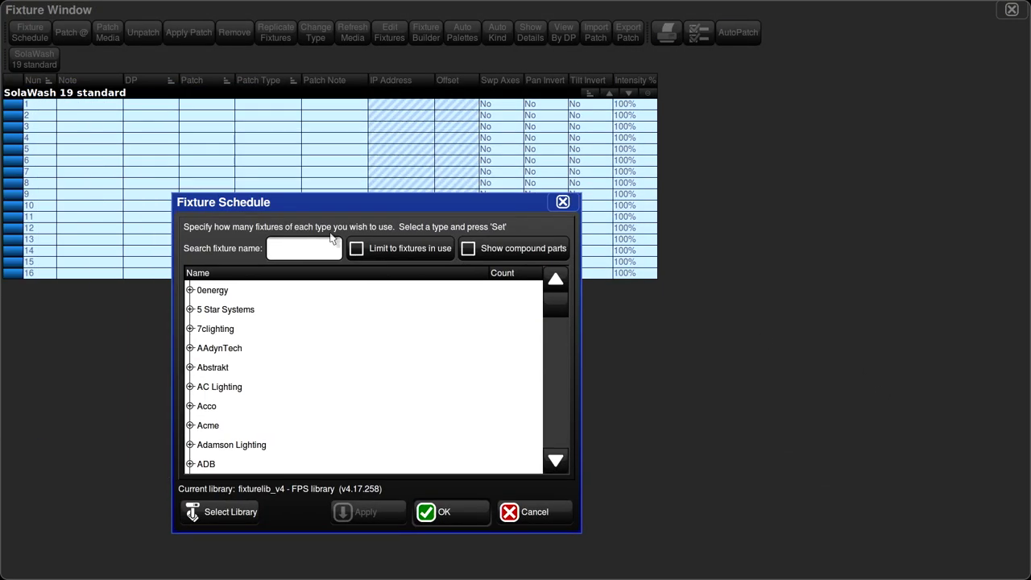
# Step: Search the fixture schedule's library for "colorsour"
pyautogui.click(315, 246)
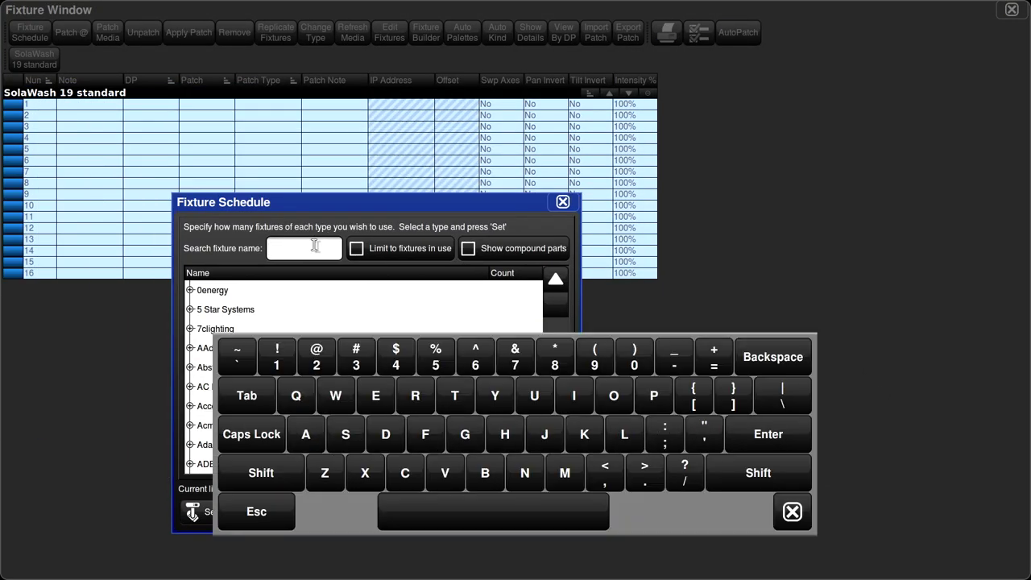
pyautogui.click(405, 473)
pyautogui.click(614, 395)
pyautogui.click(624, 434)
pyautogui.click(614, 395)
pyautogui.click(415, 395)
pyautogui.click(346, 434)
pyautogui.click(613, 395)
pyautogui.click(534, 395)
pyautogui.click(423, 401)
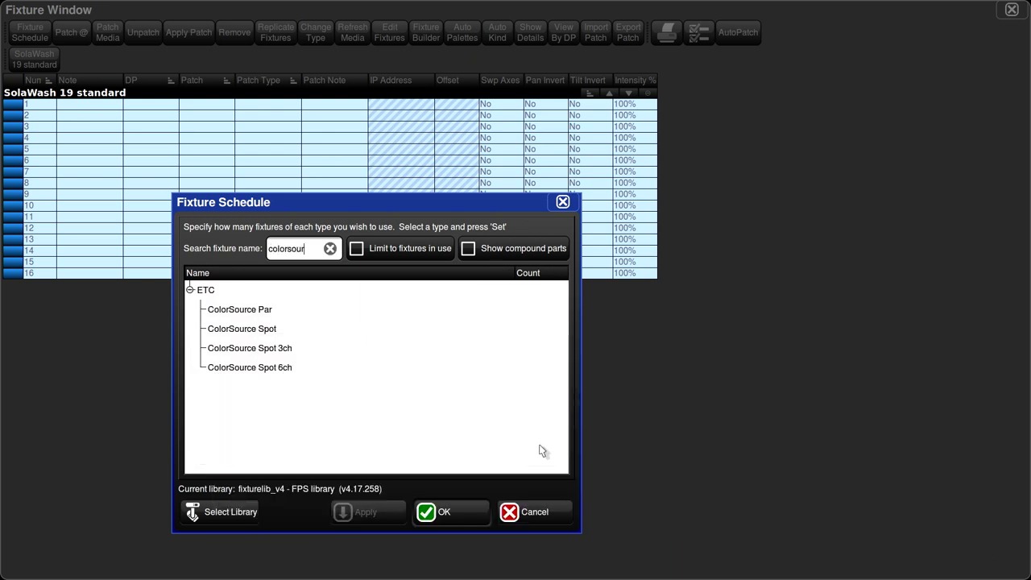
# Step: Set the count of ETC ColorSource Par fixtures to 12 and apply the schedule
pyautogui.click(314, 309)
pyautogui.write('12')
pyautogui.press('Return')
pyautogui.click(366, 512)
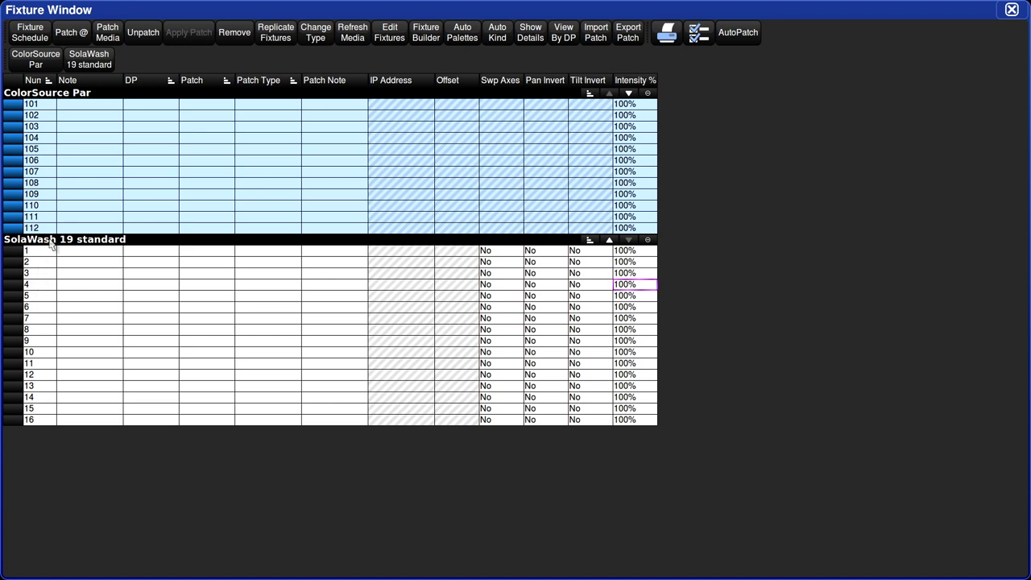
# Step: Renumber all SolaWash 19 standard fixtures consecutively, starting from 101
pyautogui.moveTo(44, 251); pyautogui.dragTo(14, 418)
pyautogui.press('Return')
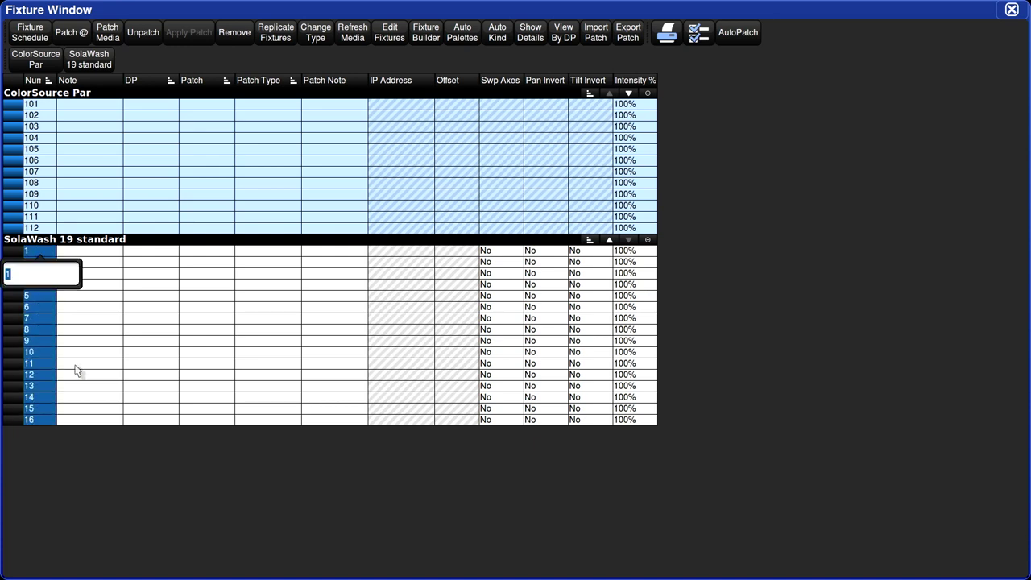
pyautogui.write('101')
pyautogui.press('Return')
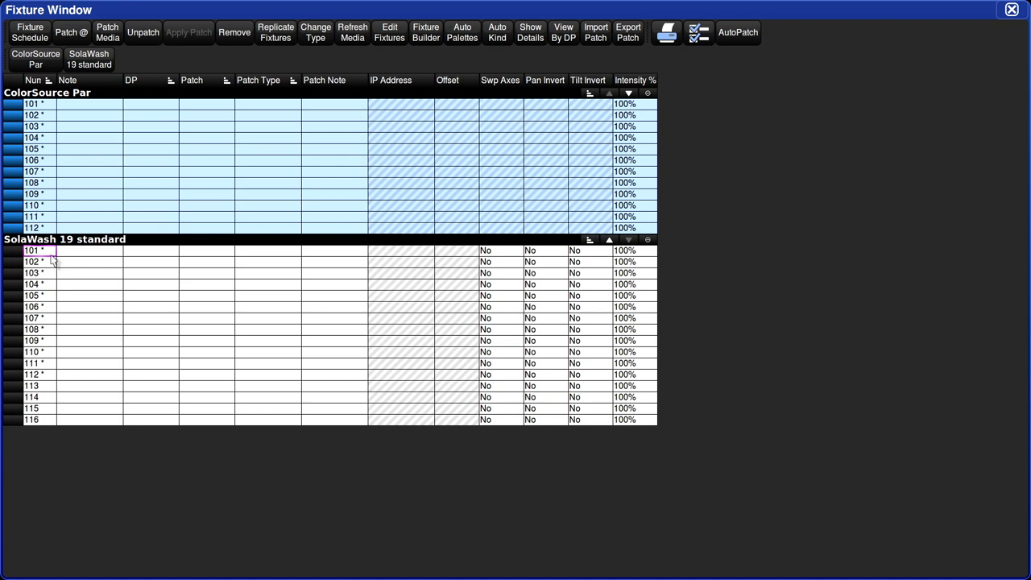
# Step: Renumber all ColorSource Par fixtures consecutively, starting from 201
pyautogui.moveTo(48, 104); pyautogui.dragTo(49, 228)
pyautogui.write('201')
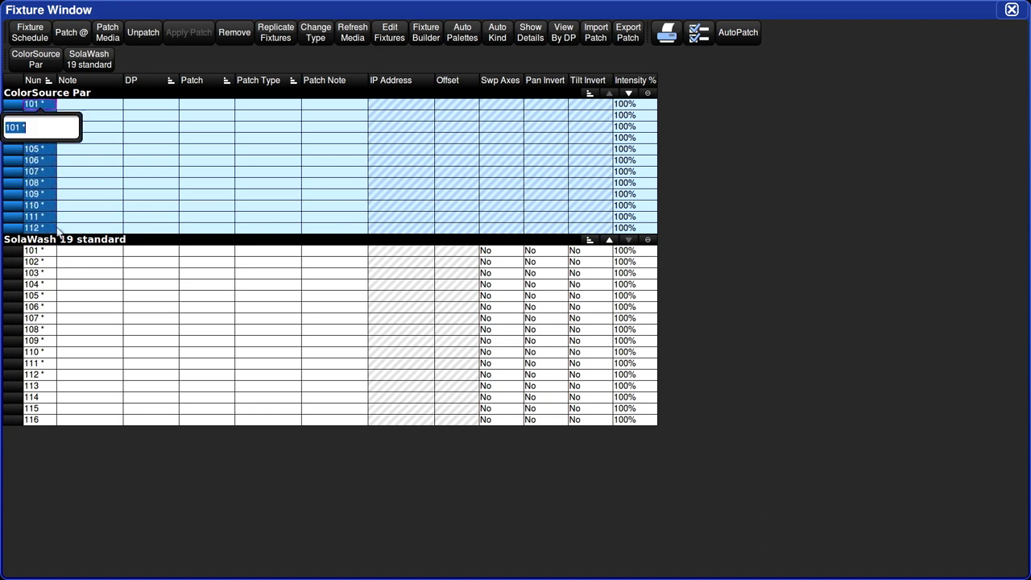
pyautogui.press('Return')
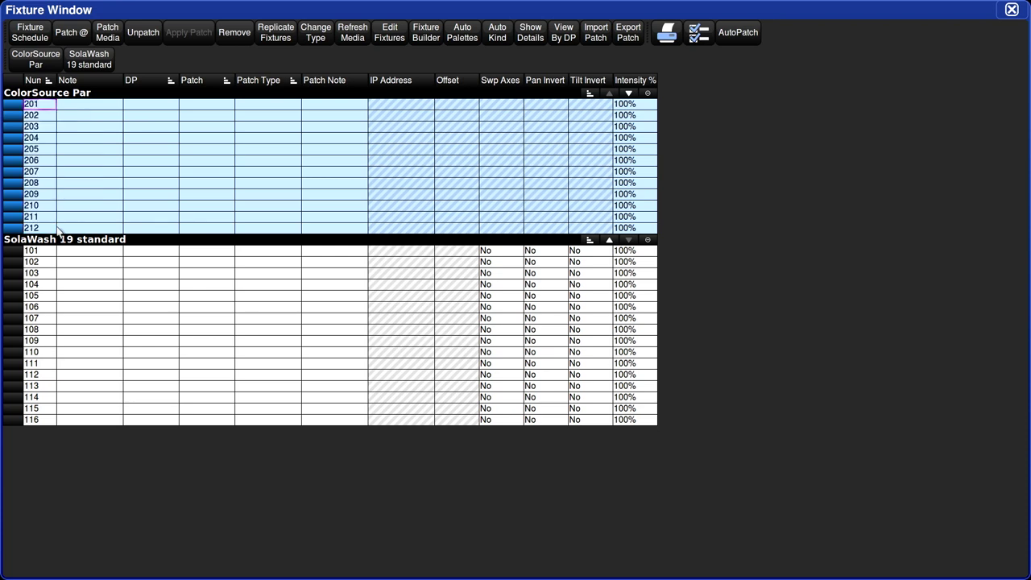
# Step: Choose Dmx 1 on the DP 8000 as the patch universe for SolaWash 19 standard 101
pyautogui.doubleClick(41, 105)
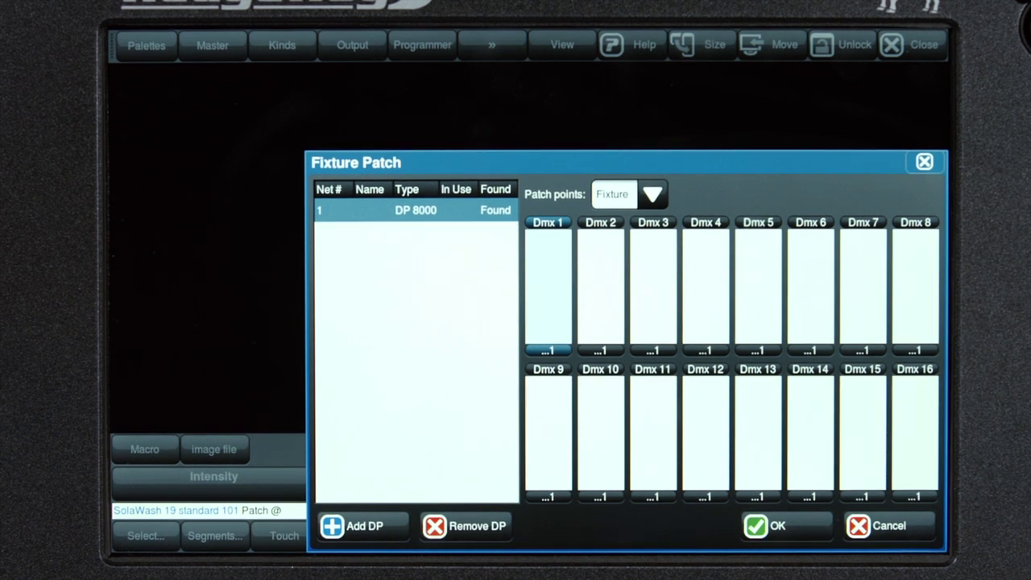
pyautogui.click(552, 310)
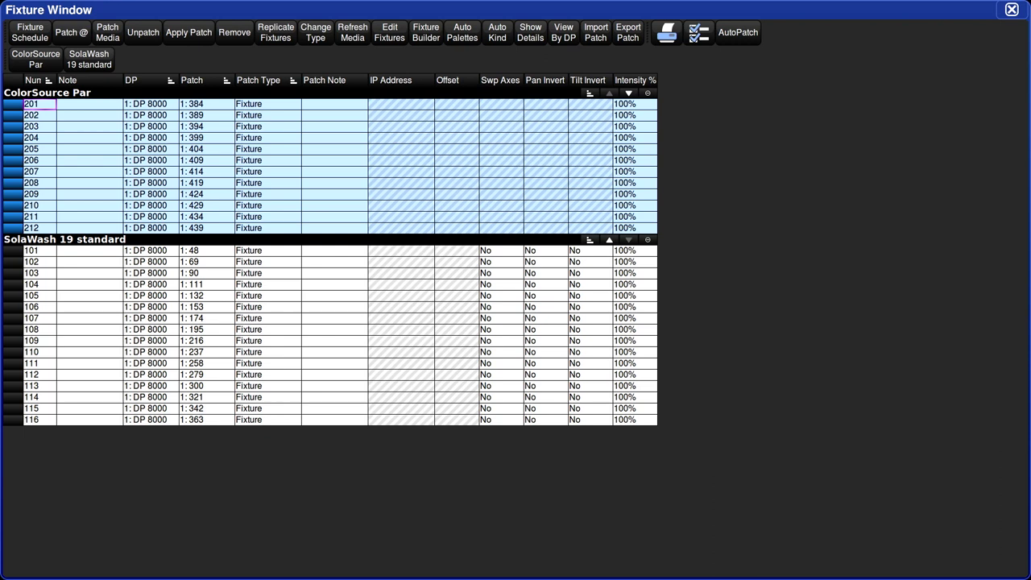
# Step: Generate auto palettes with default and note groups plus intensity, position, colour and beam palettes, without separating by wheel
pyautogui.click(462, 33)
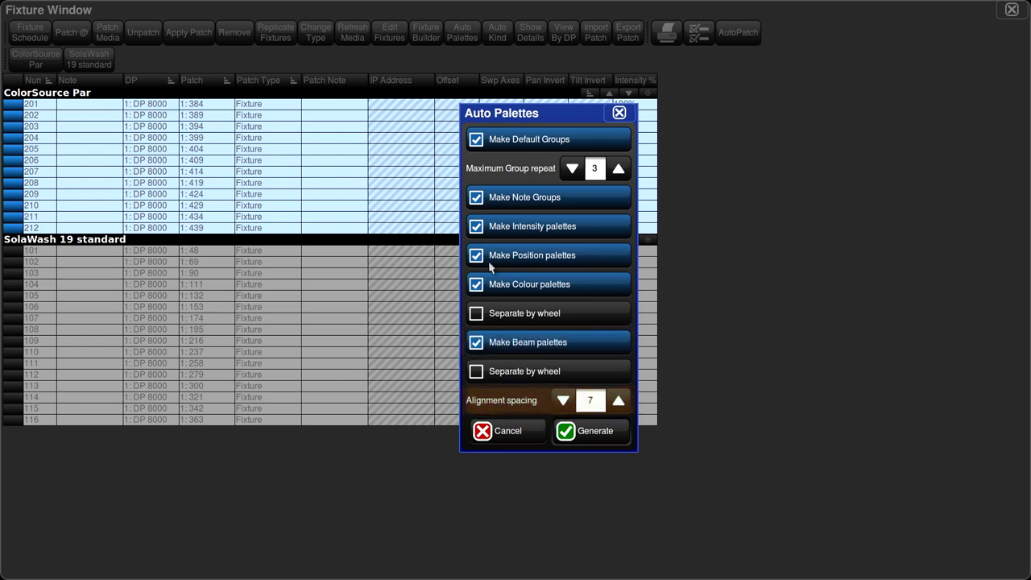
pyautogui.click(588, 431)
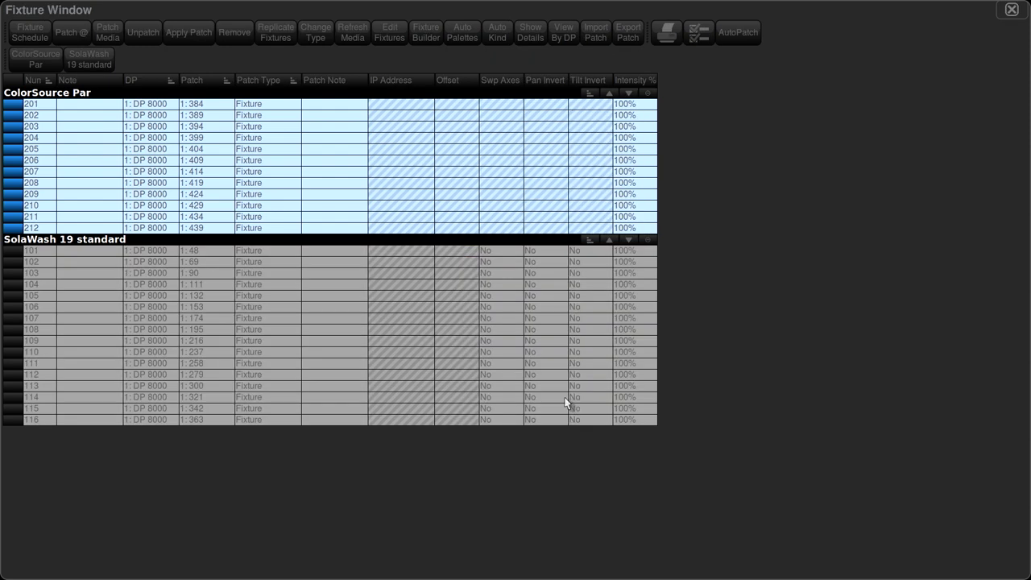